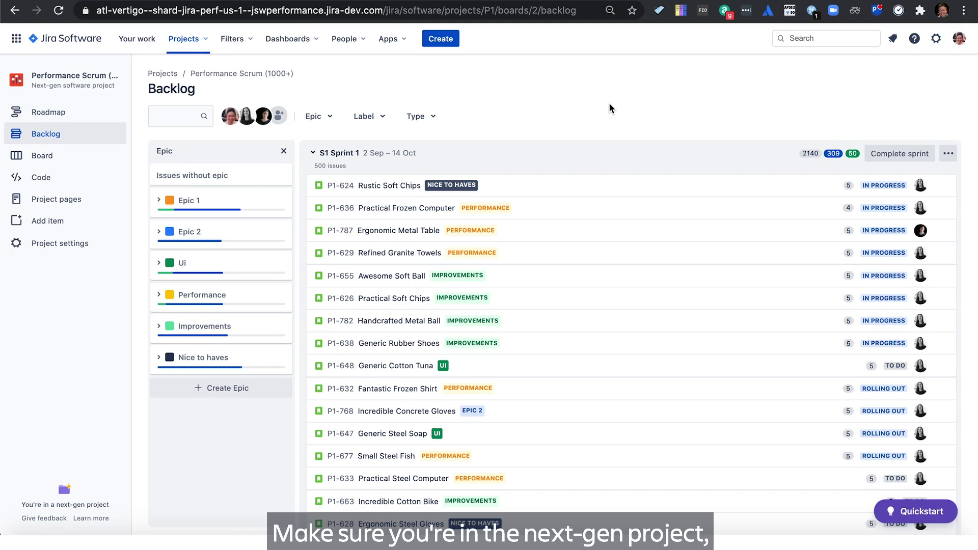
Show the keyboard shortcuts list and switch the keyboard shortcuts setting off
key(shift+question)
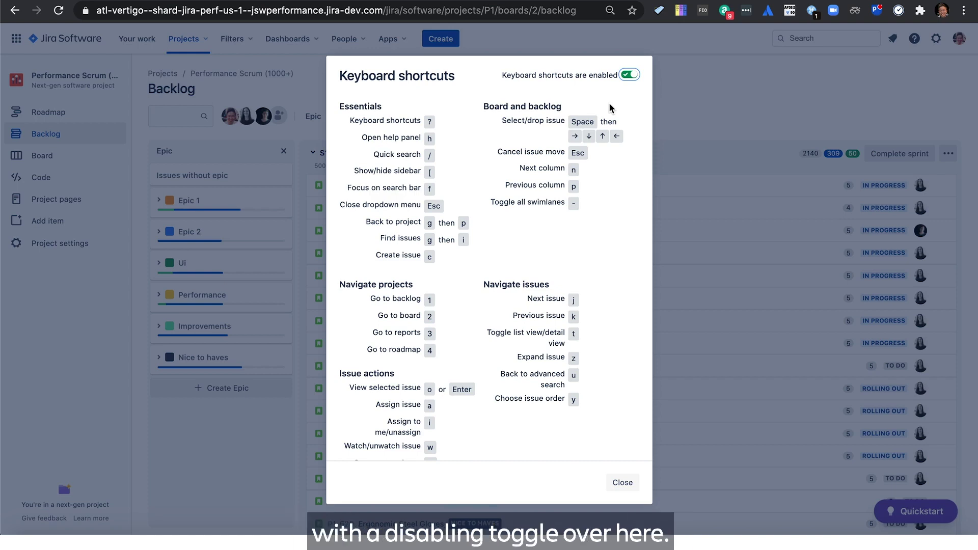
click(631, 76)
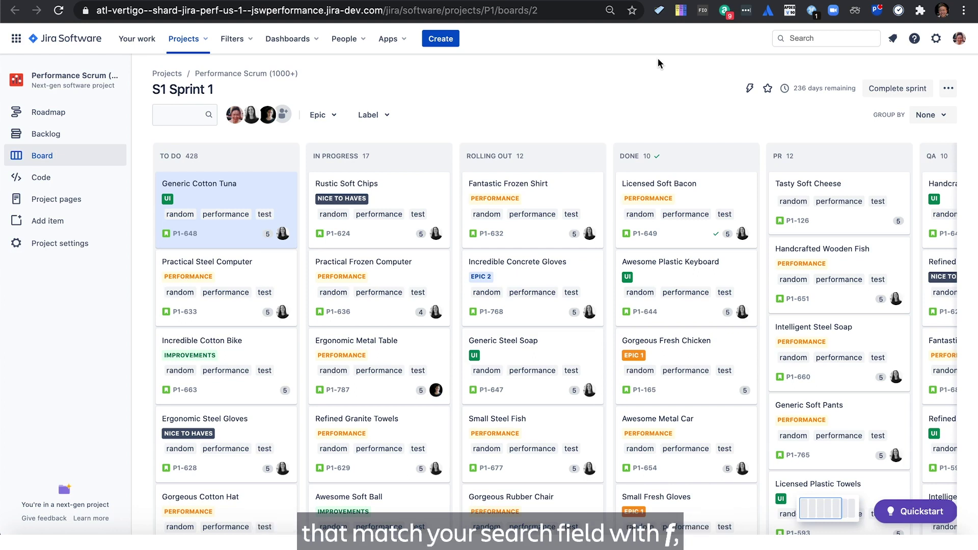
Filter the board to 'generic', jump to the backlog and open Refined Granite Towels' details
text(f)
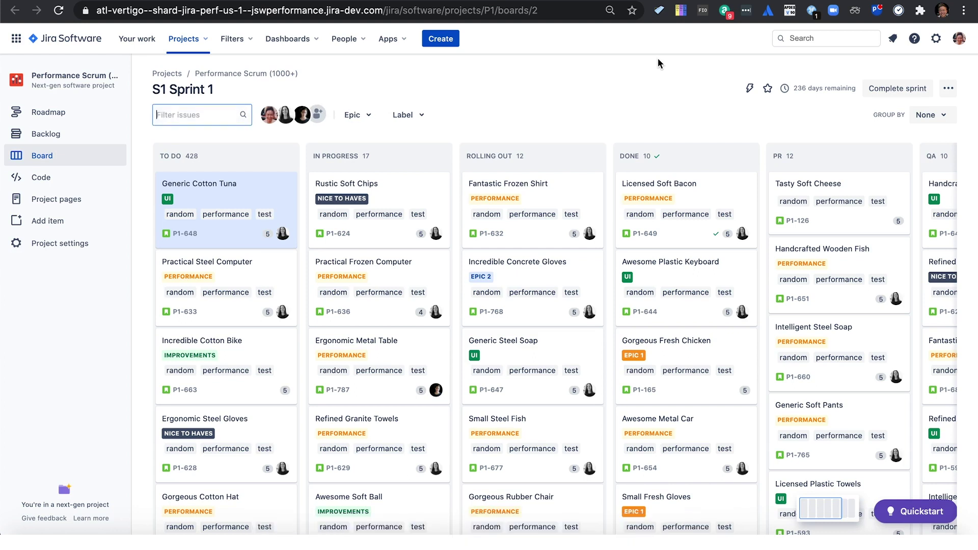
text(generic)
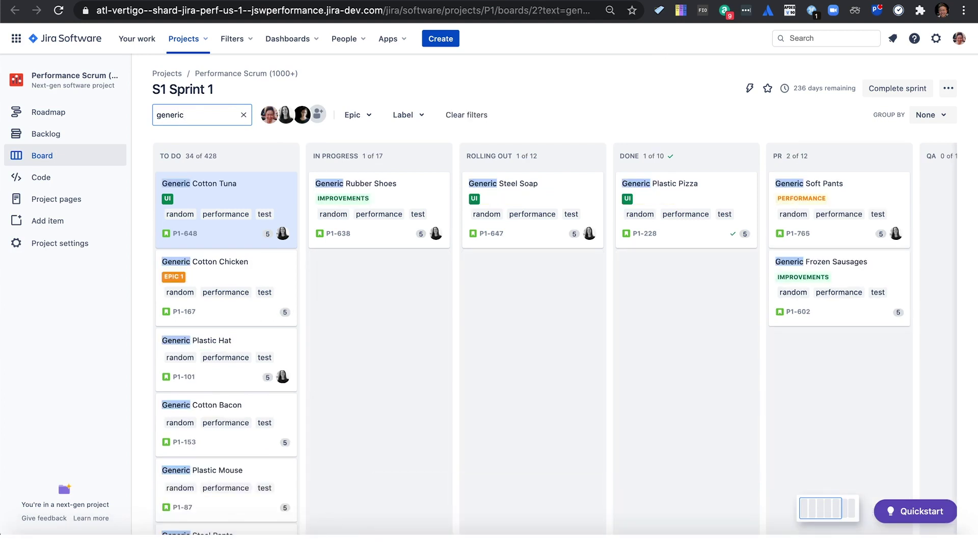
text(1)
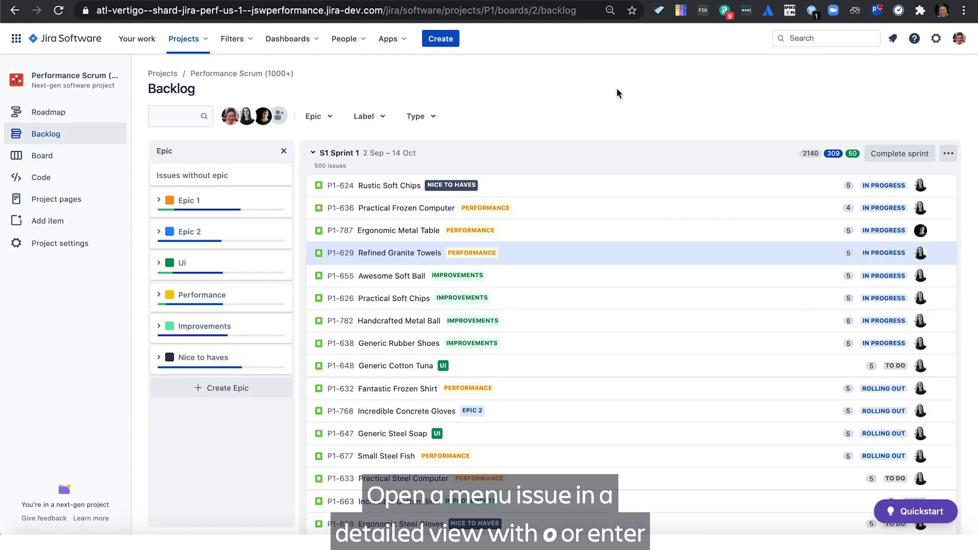
text(o)
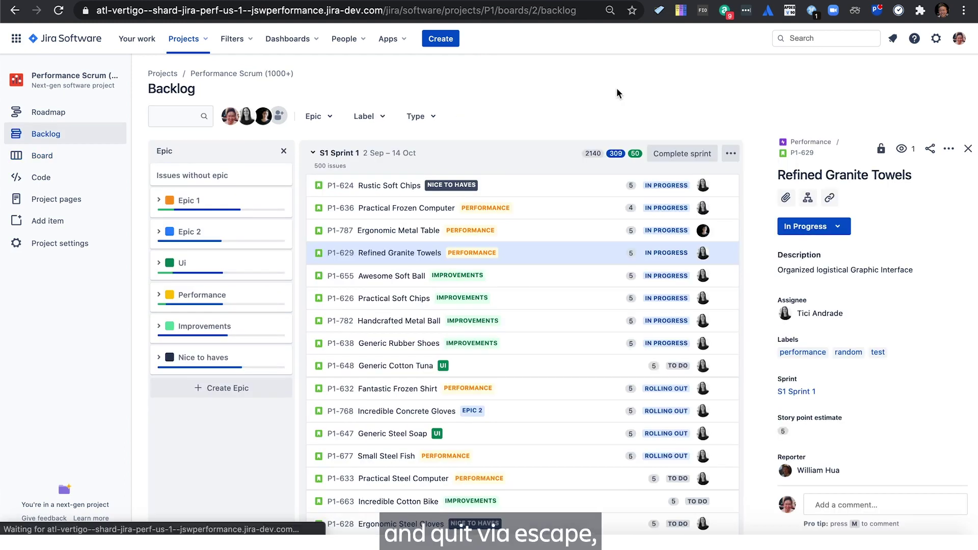
key(Escape)
key(t)
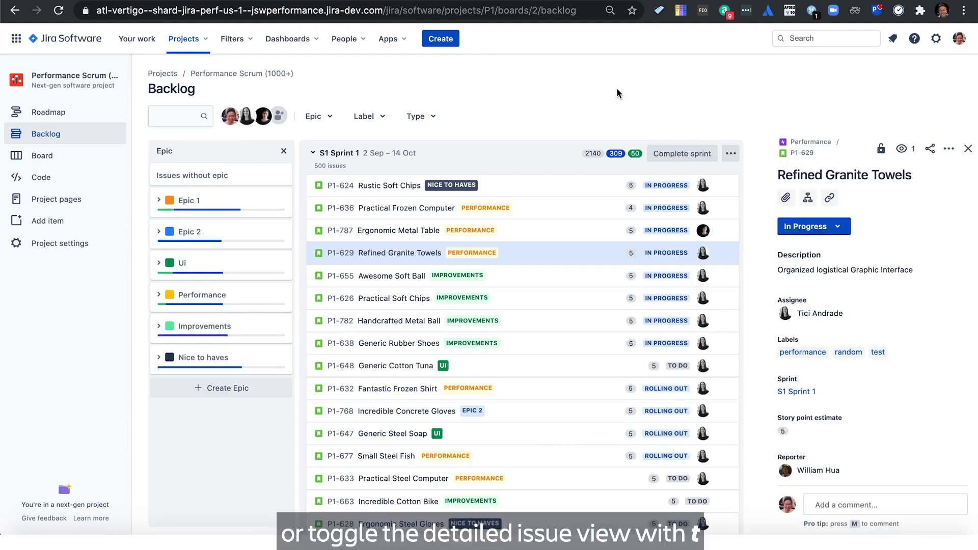
Toggle the issue detail panel closed and open repeatedly, then return to the sprint board
key(t)
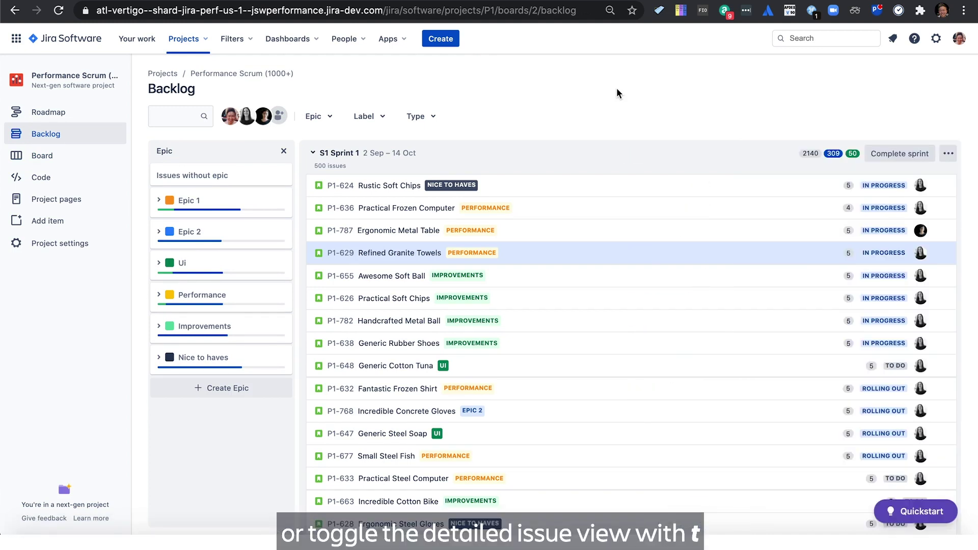
key(t)
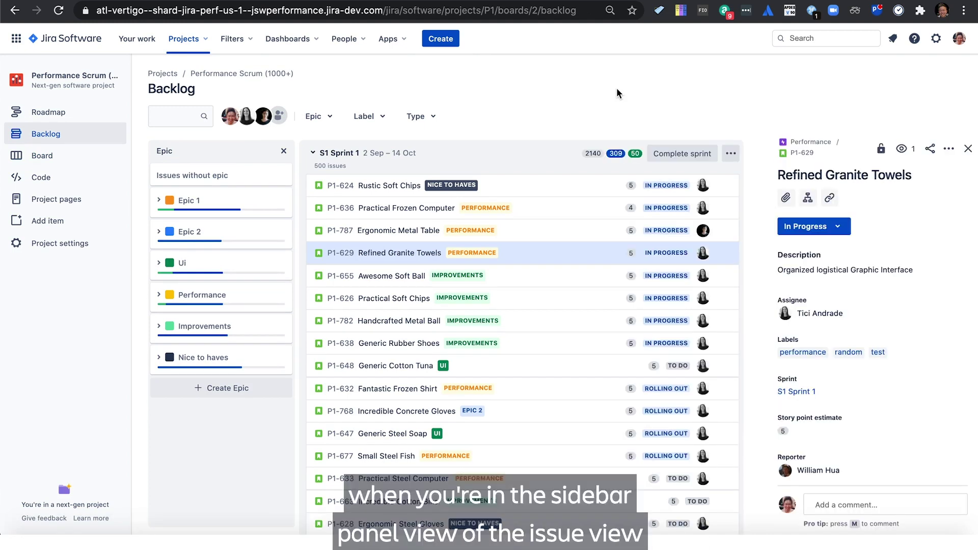
key(t)
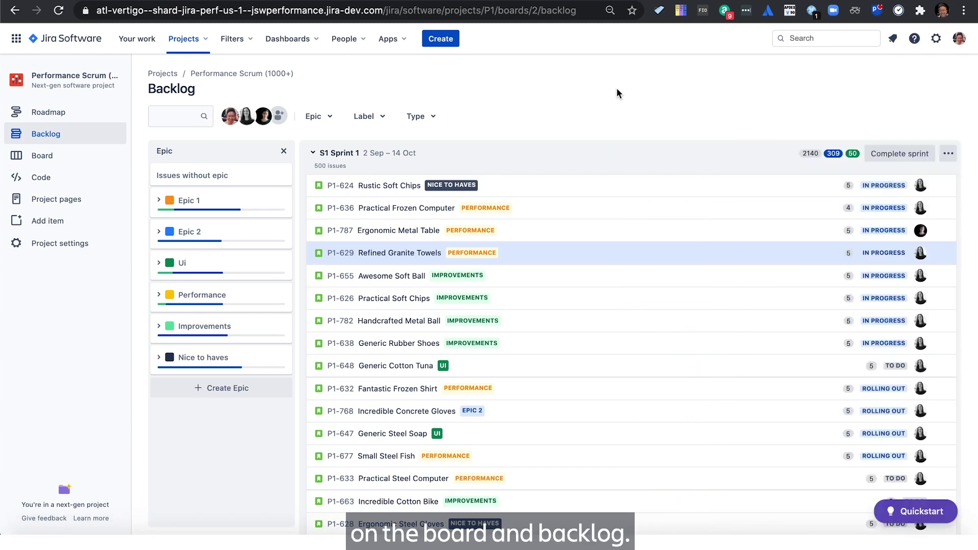
key(t)
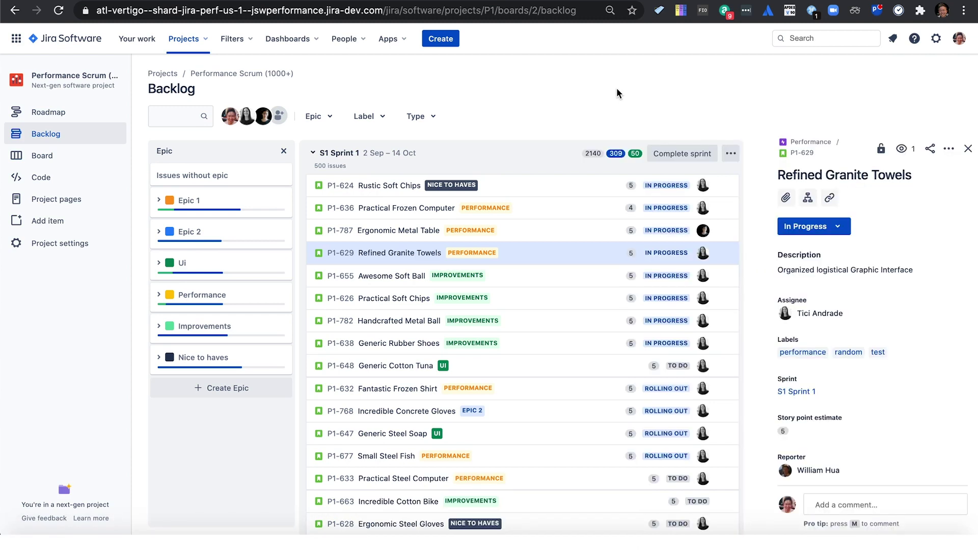
key(2)
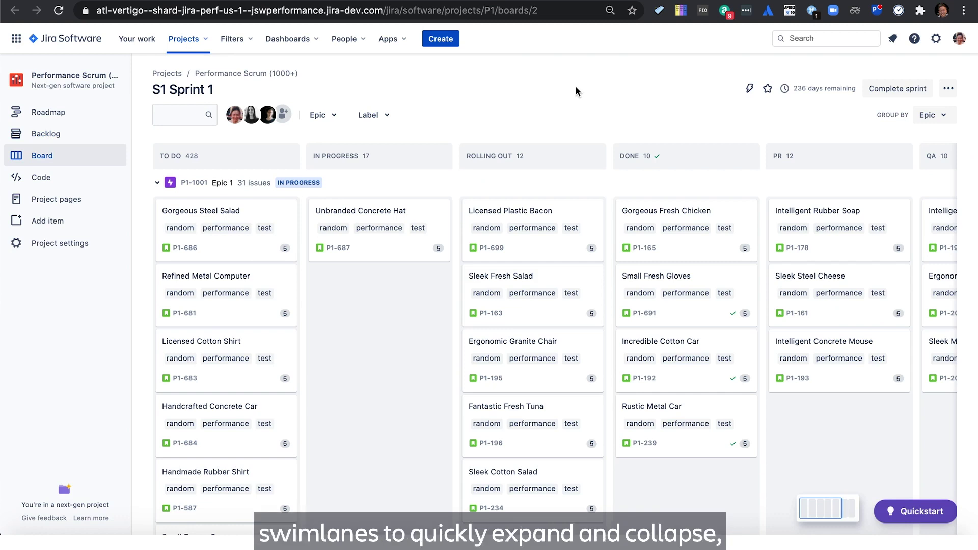
Collapse and expand epic swimlanes, regroup the board by Assignee, then collapse and expand those swimlanes
key(minus)
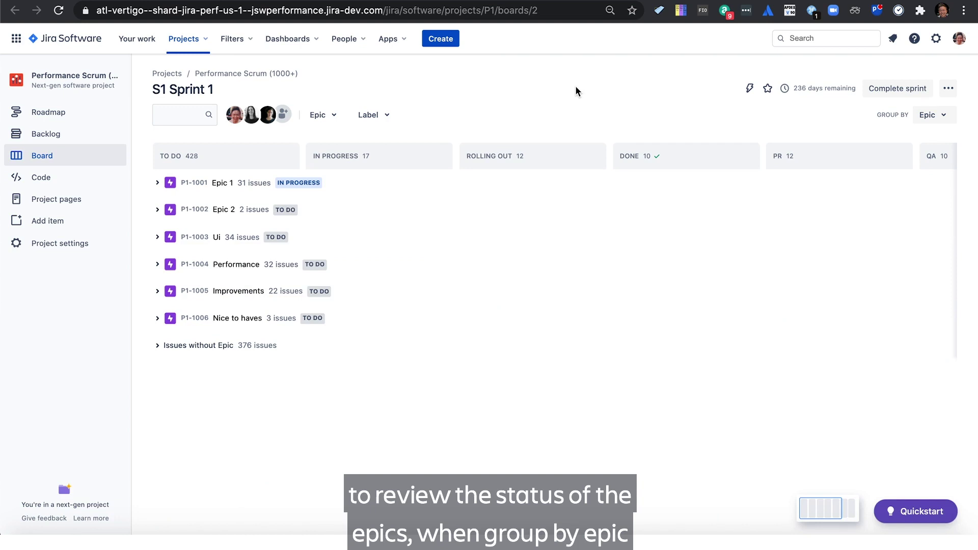
key(minus)
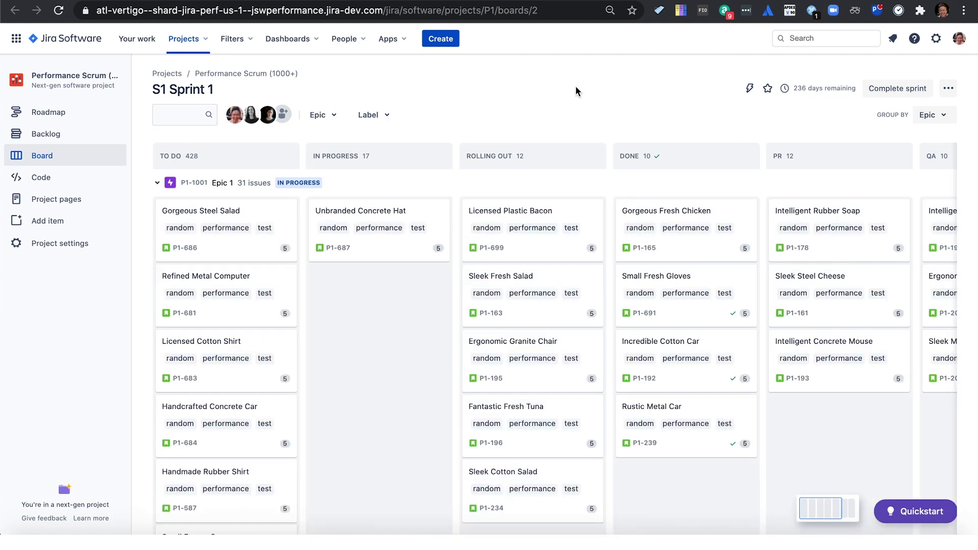
click(932, 117)
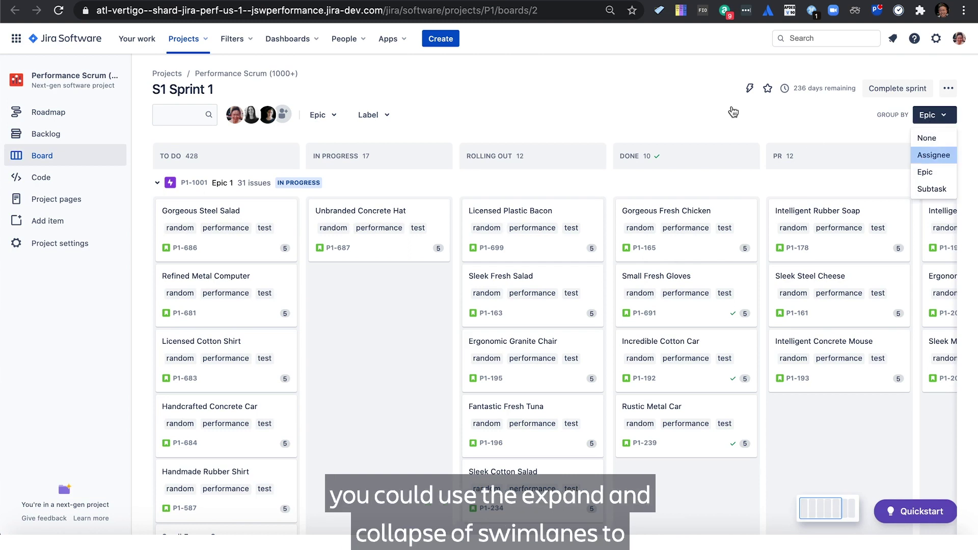
key(Return)
key(-)
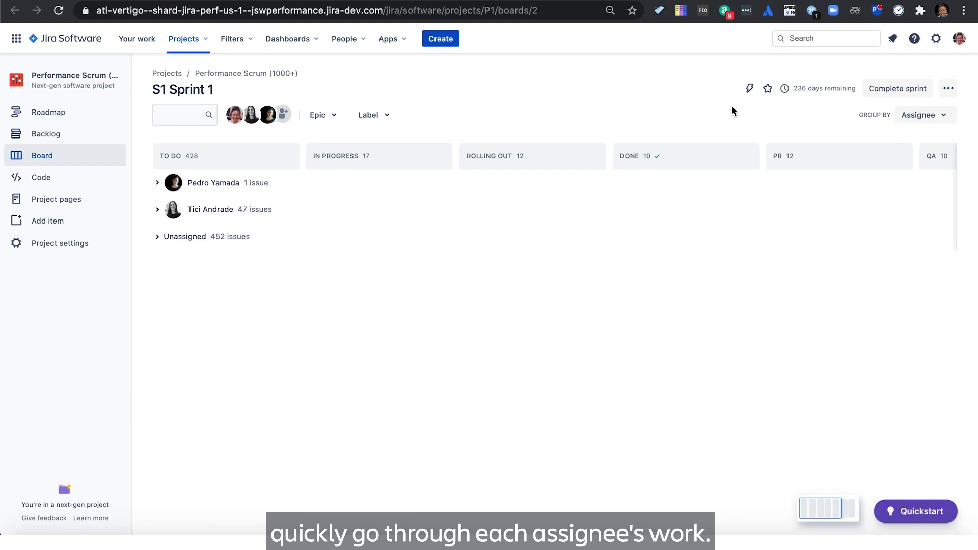
key(-)
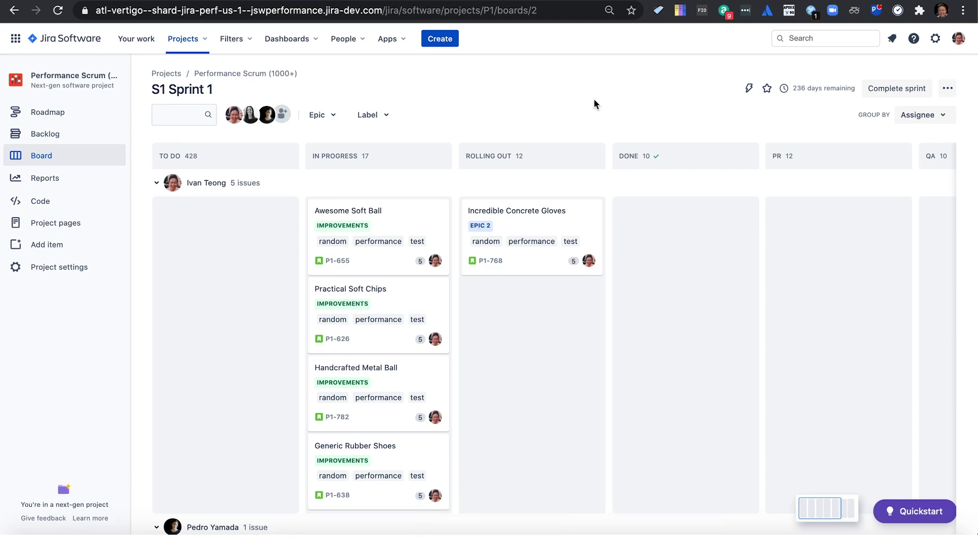
Switch with keys 1–4 between backlog, sprint board, reports overview and roadmap
key(1)
key(2)
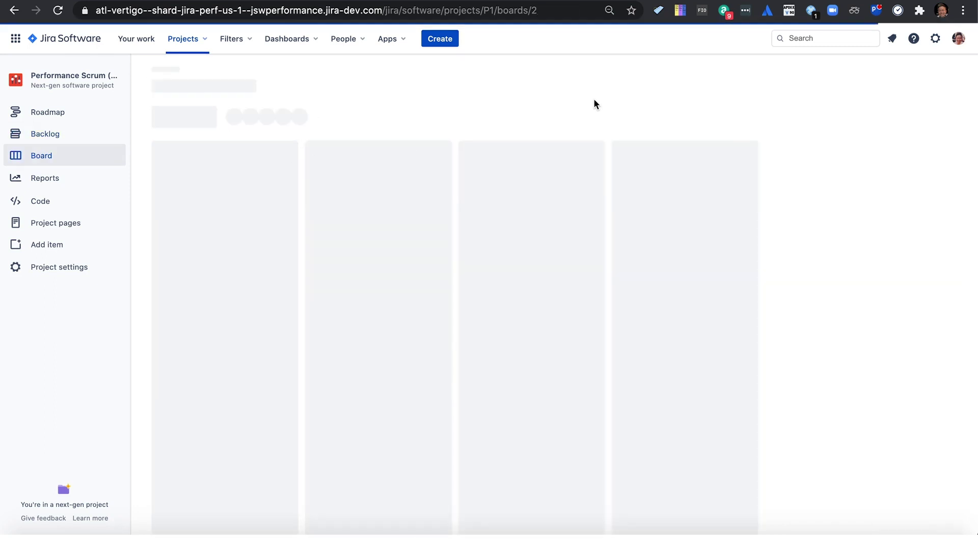
key(3)
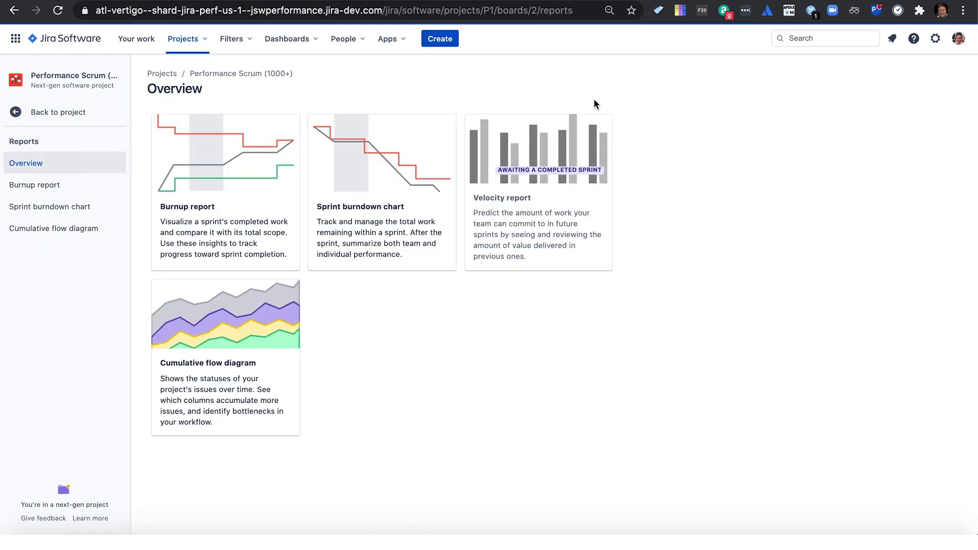
key(4)
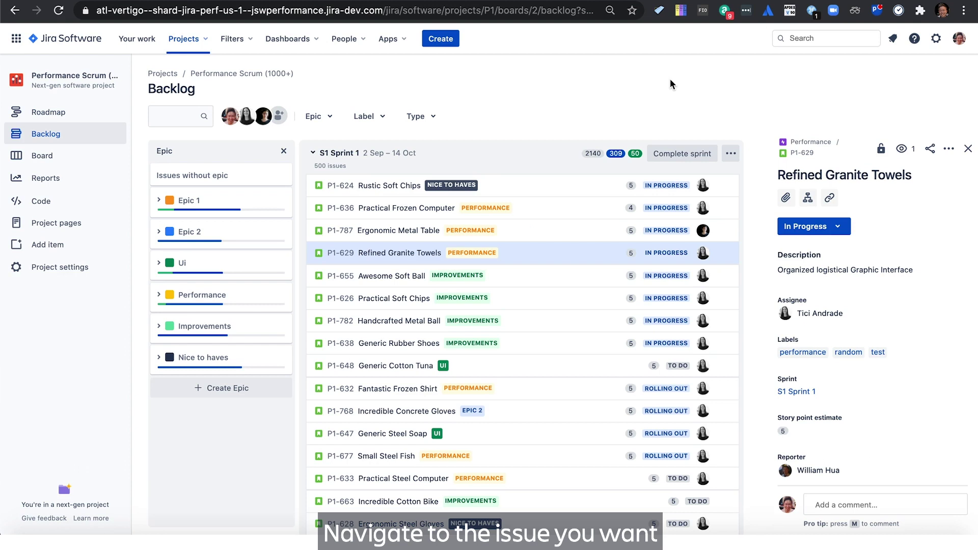
Step down the backlog to P1-638 and P1-677, then back up toward P1-655
key(j)
key(j)
key(j)
key(j)
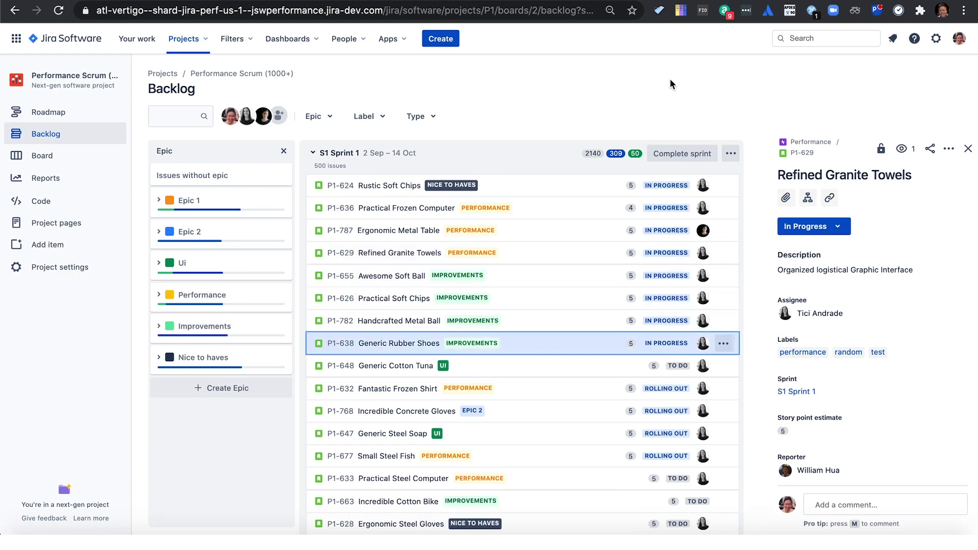
key(j)
key(j)
key(j)
key(j)
key(j)
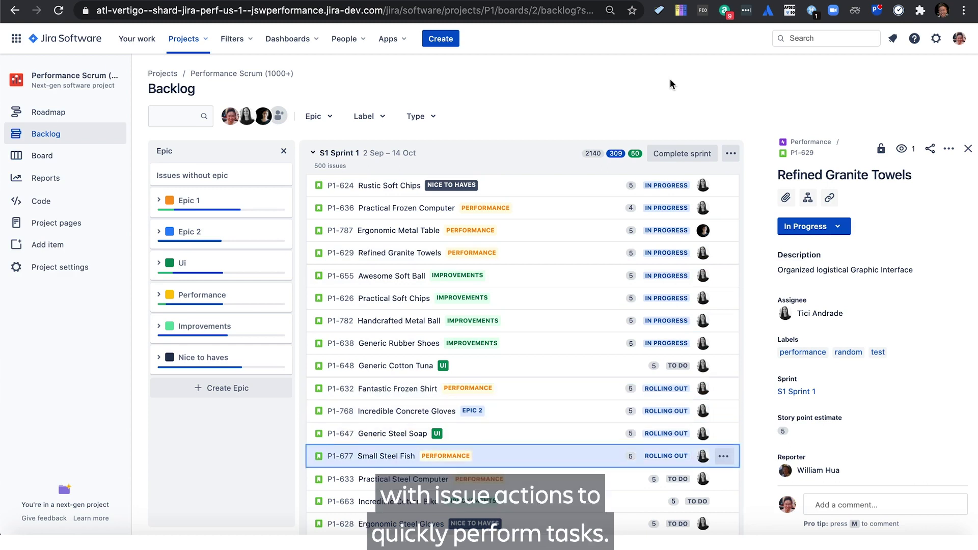
key(k)
key(k)
key(k)
key(k)
key(k)
key(k)
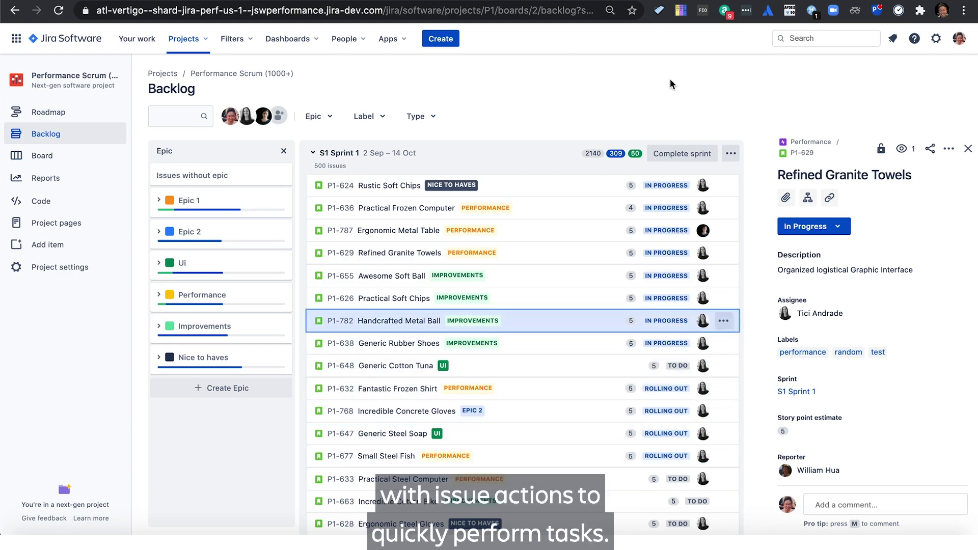
key(k)
key(k)
On the S1 Sprint 1 board, select Fantastic Frozen Shirt and open its details
key(2)
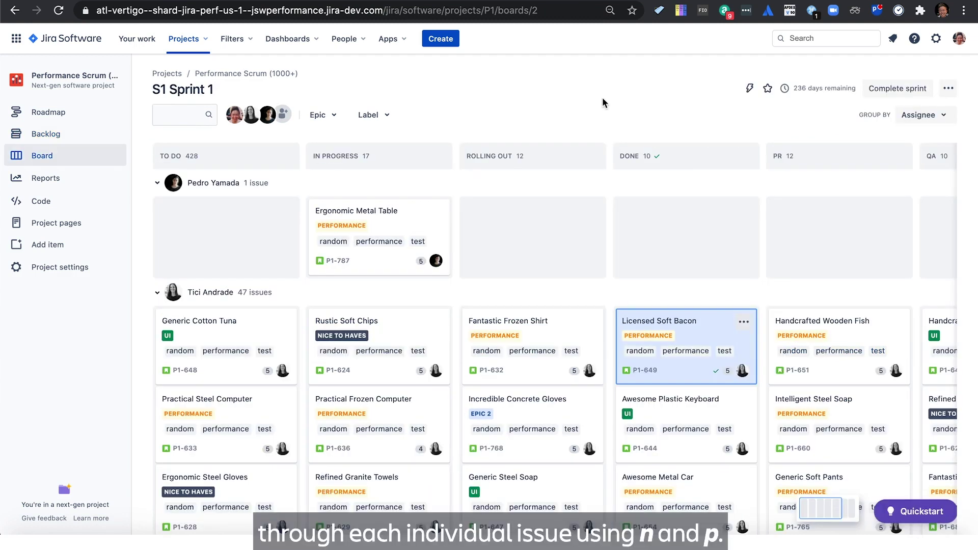
key(p)
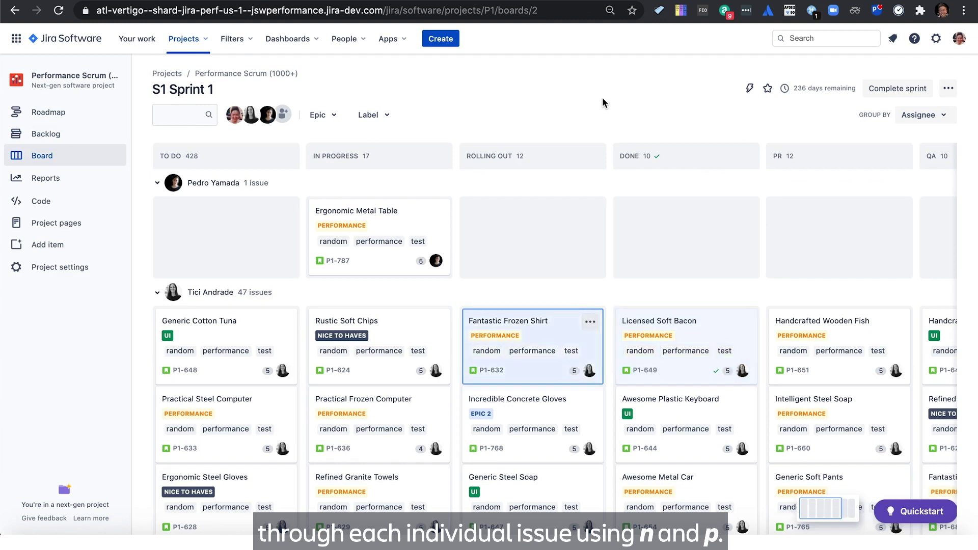
key(o)
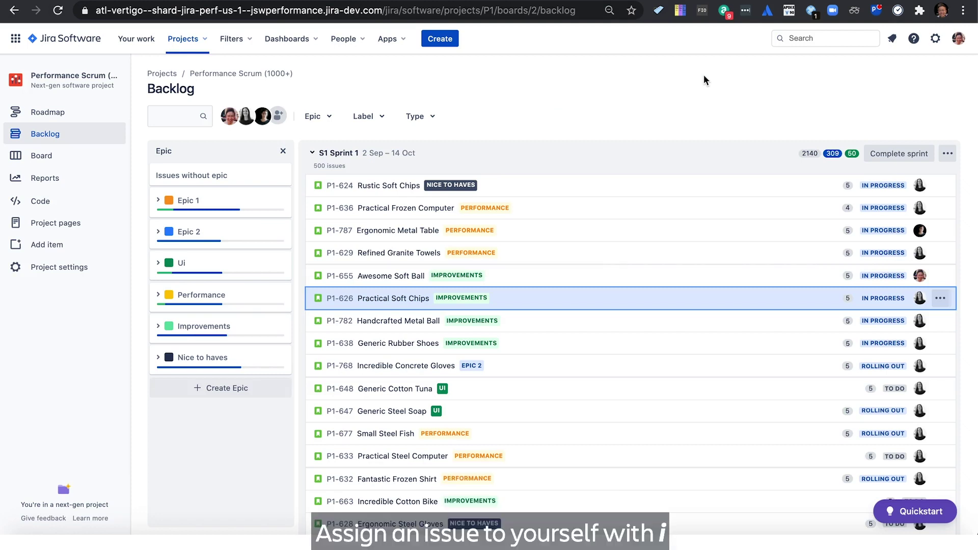
Assign P1-626, P1-782, P1-638 and P1-768 to yourself, moving down the backlog
key(i)
key(j)
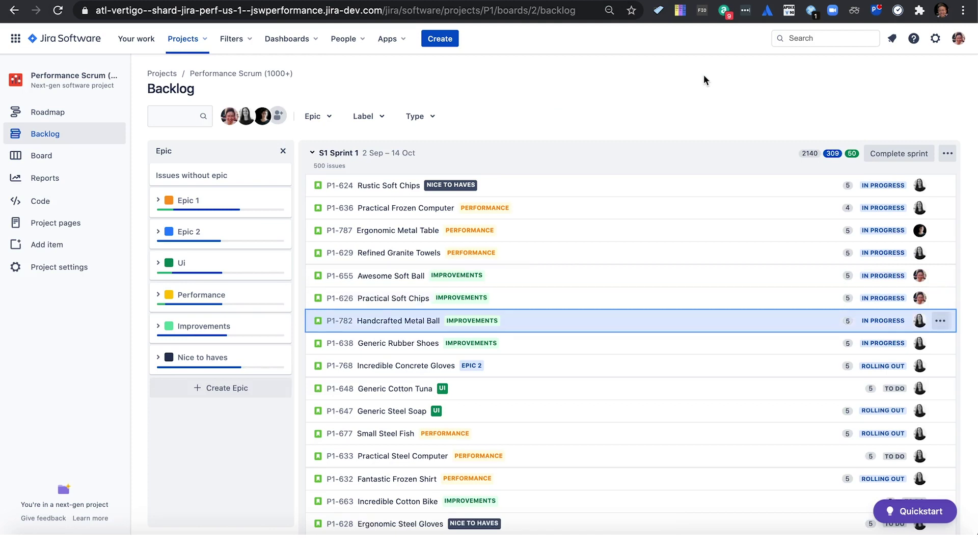
key(i)
key(j)
key(i)
key(j)
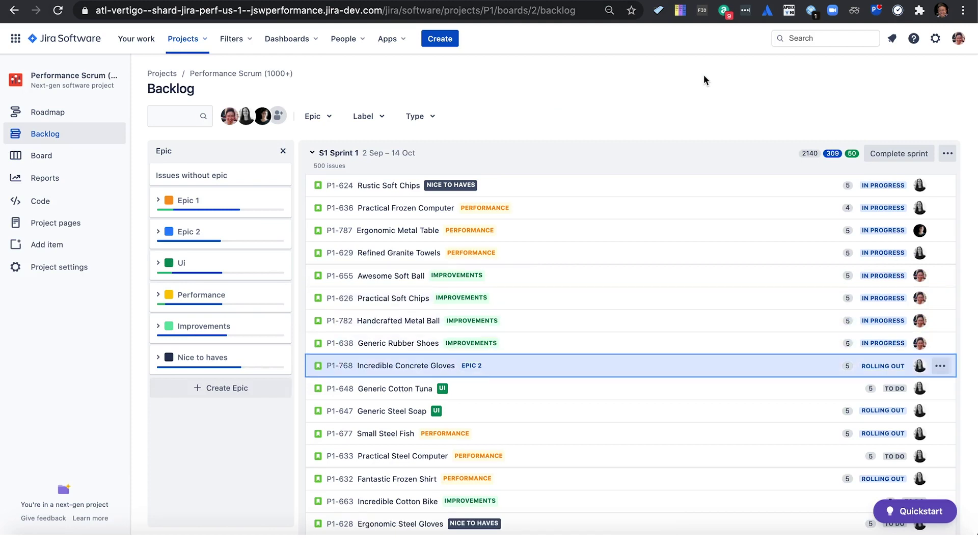
key(i)
Bring up P1-768's assignee choices, then open Generic Cotton Tuna and its labels without changes
key(a)
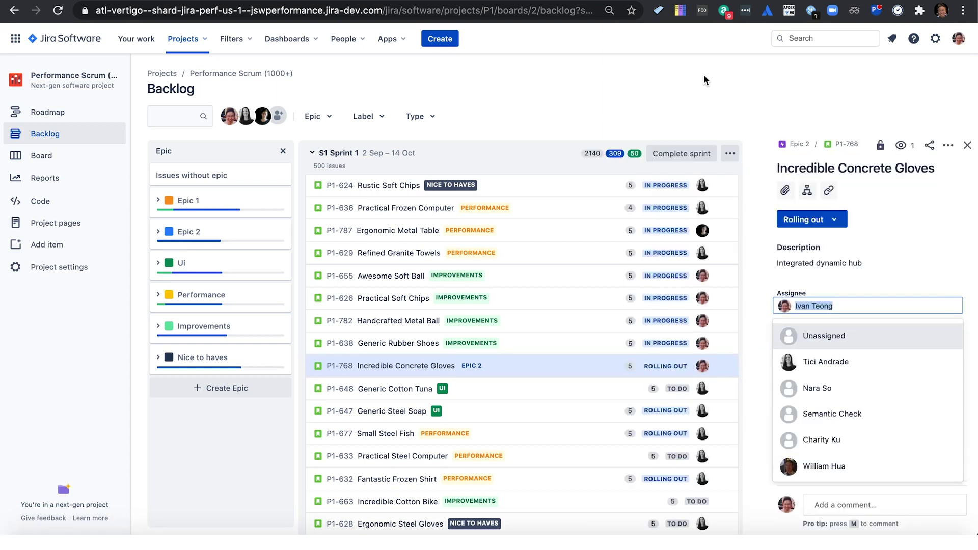
key(Escape)
key(j)
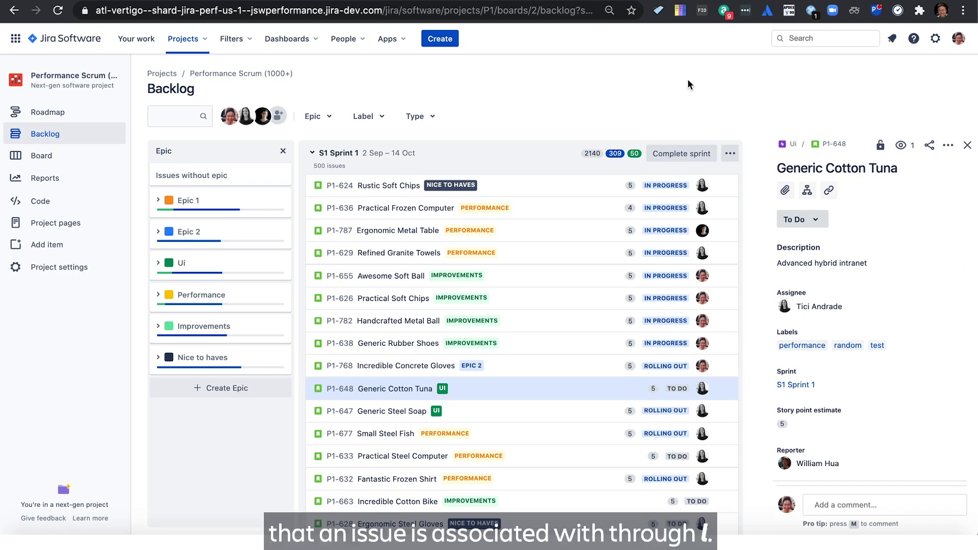
key(l)
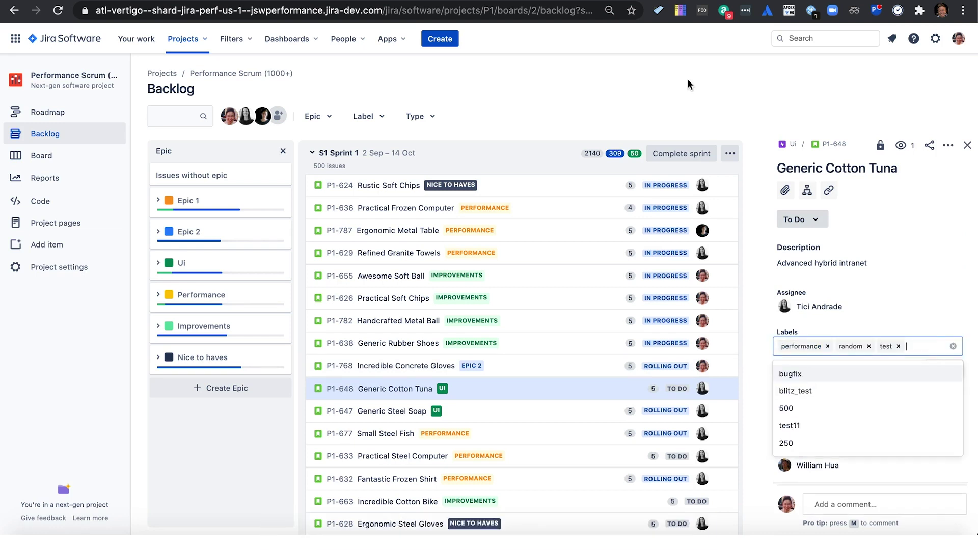
key(Escape)
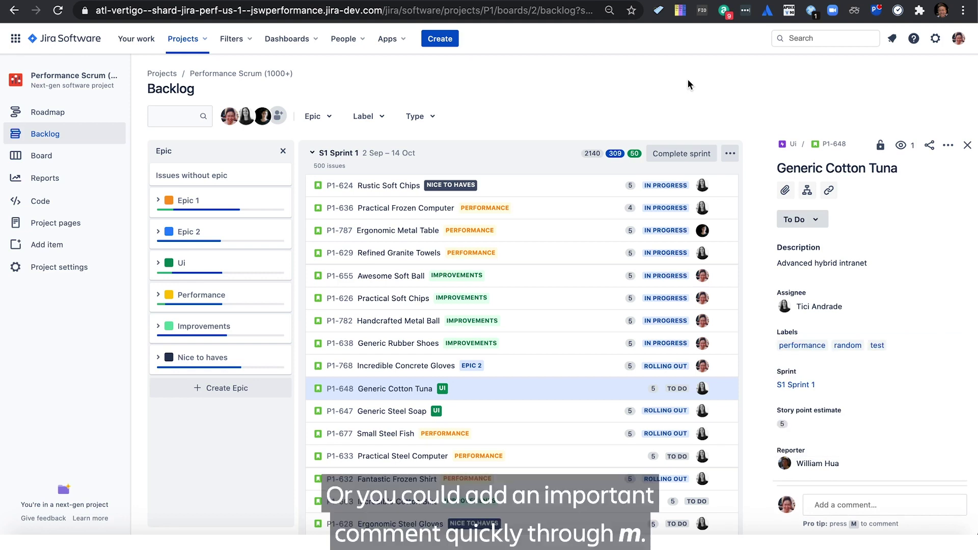